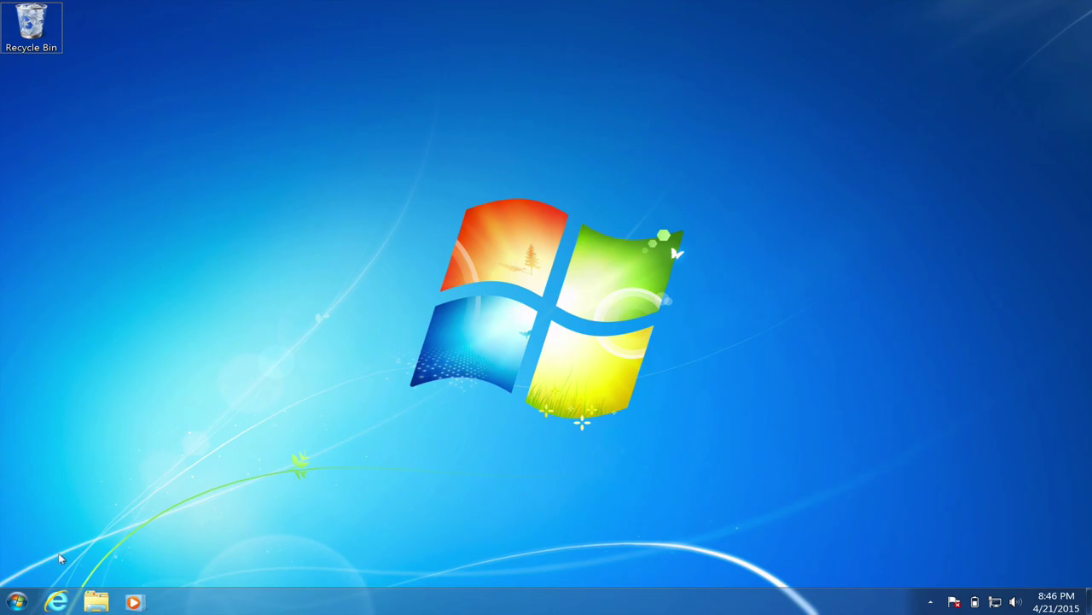
Step: Launch Internet Explorer 11, let the msn.com home page load, then close the browser
{"action": "left_click", "coordinate": [55, 596]}
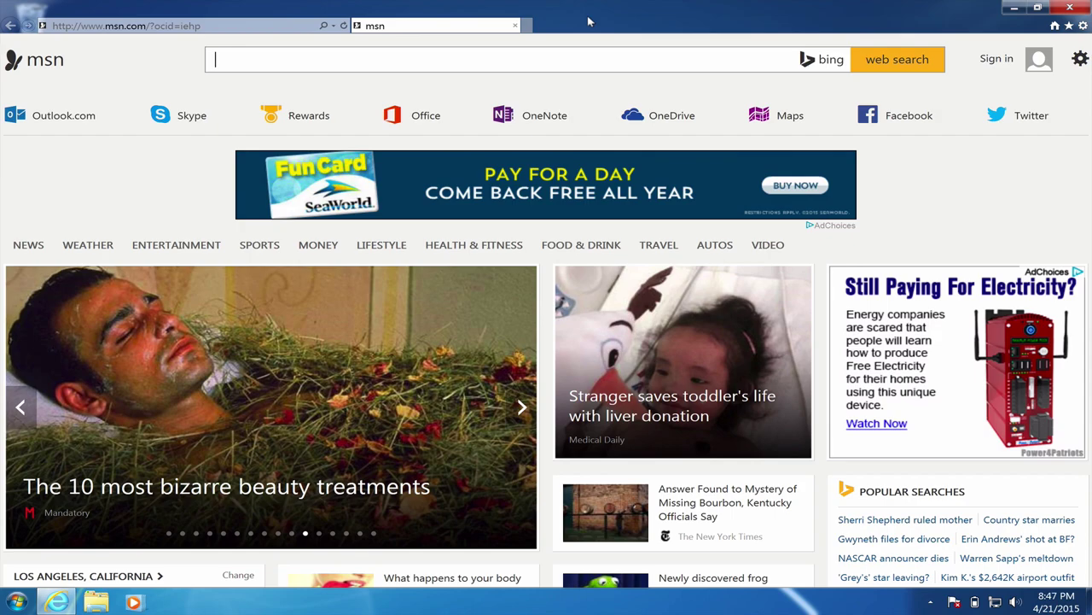
{"action": "left_click", "coordinate": [1081, 6]}
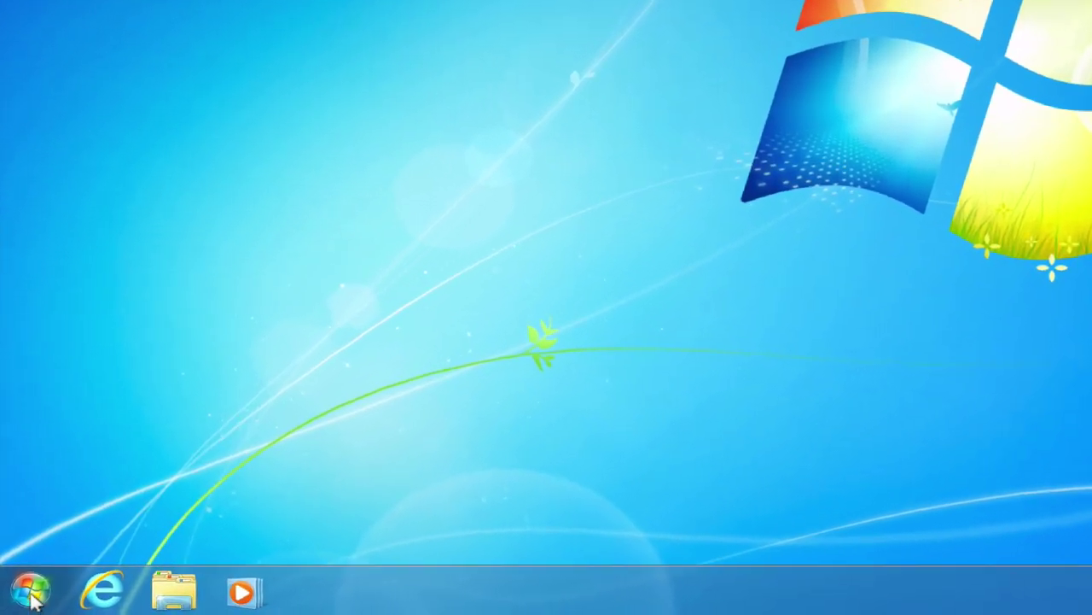
Step: Search the Start menu for 'installed' and open View installed updates
{"action": "left_click", "coordinate": [17, 602]}
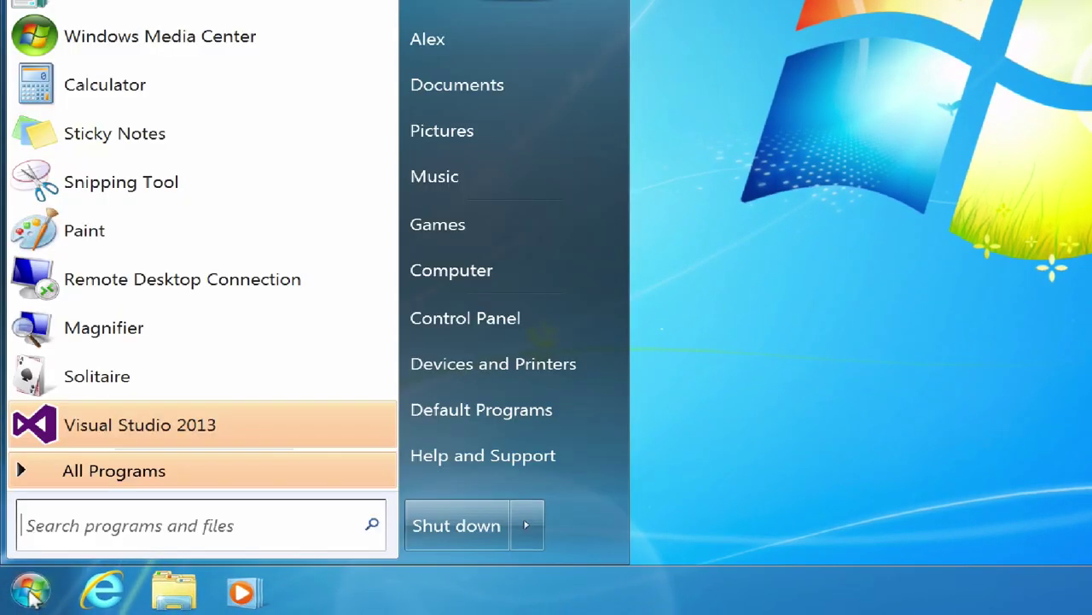
{"action": "left_click", "coordinate": [110, 520]}
{"action": "type", "text": "installed"}
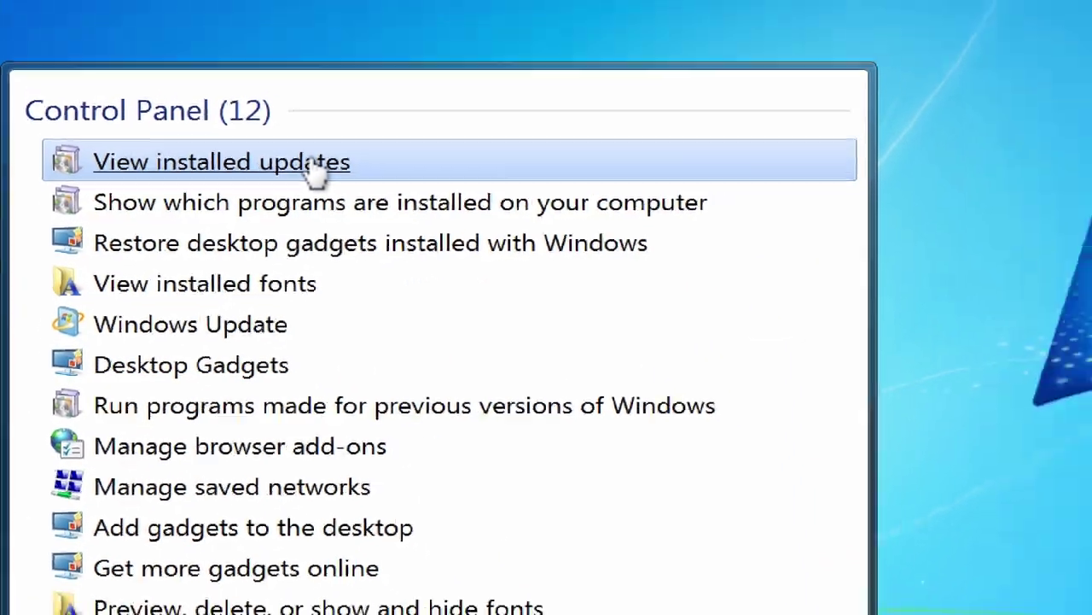
{"action": "left_click", "coordinate": [316, 170]}
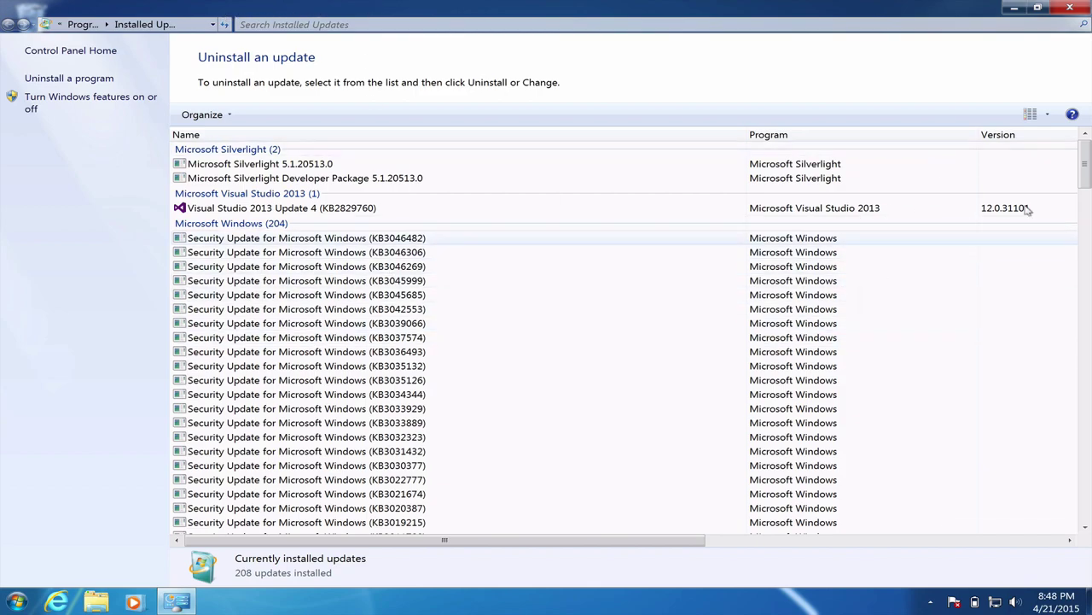
Step: Filter installed updates by 'inter', select Internet Explorer 11, and choose Uninstall
{"action": "left_click_drag", "start_coordinate": [1084, 171], "coordinate": [1086, 523]}
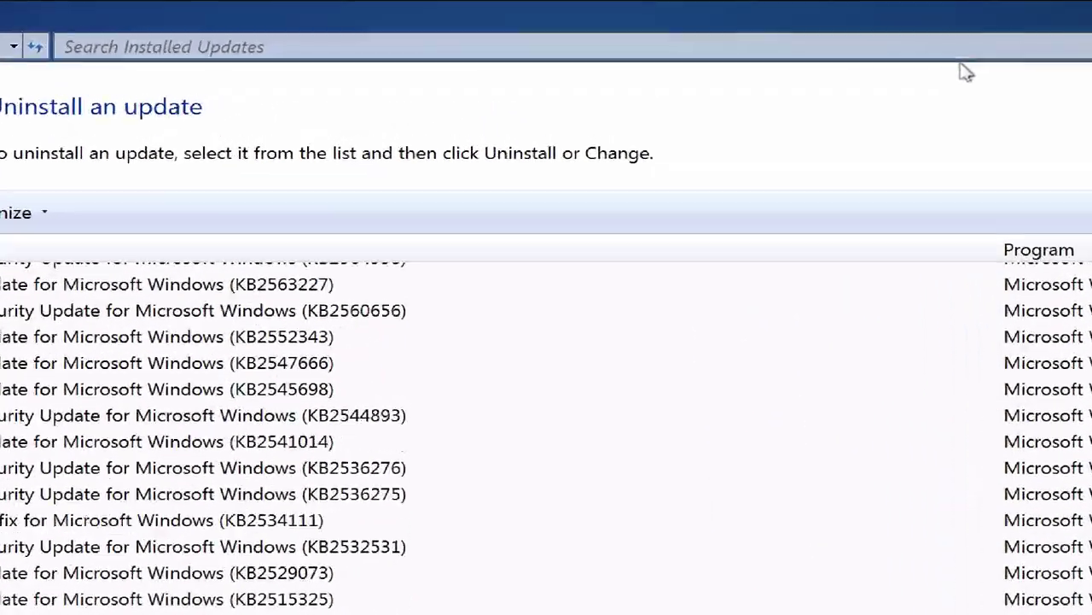
{"action": "left_click", "coordinate": [983, 56]}
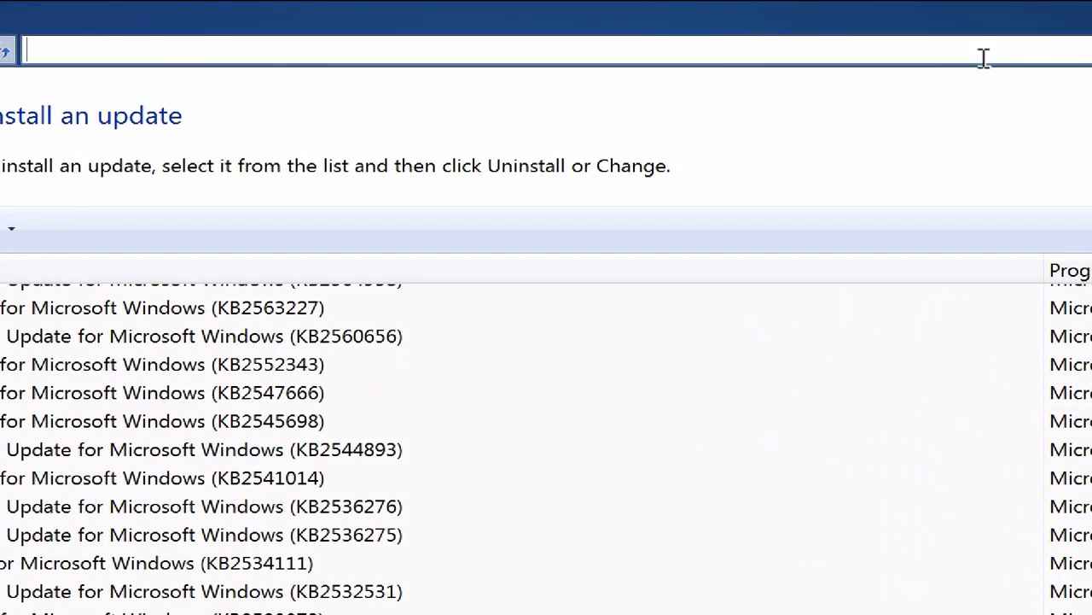
{"action": "type", "text": "inter"}
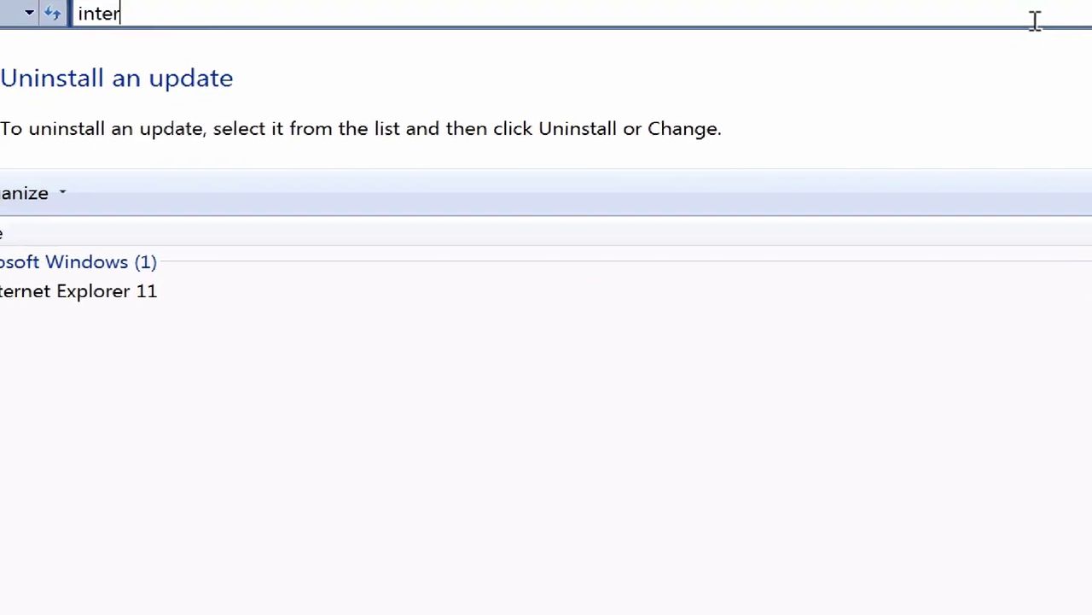
{"action": "left_click", "coordinate": [675, 242]}
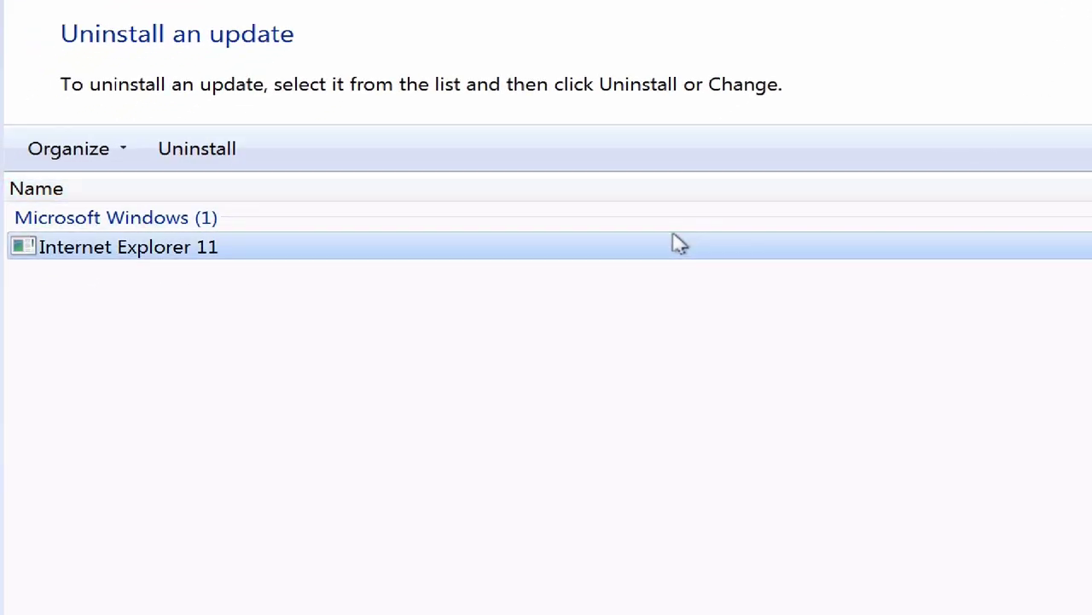
{"action": "left_click", "coordinate": [124, 65]}
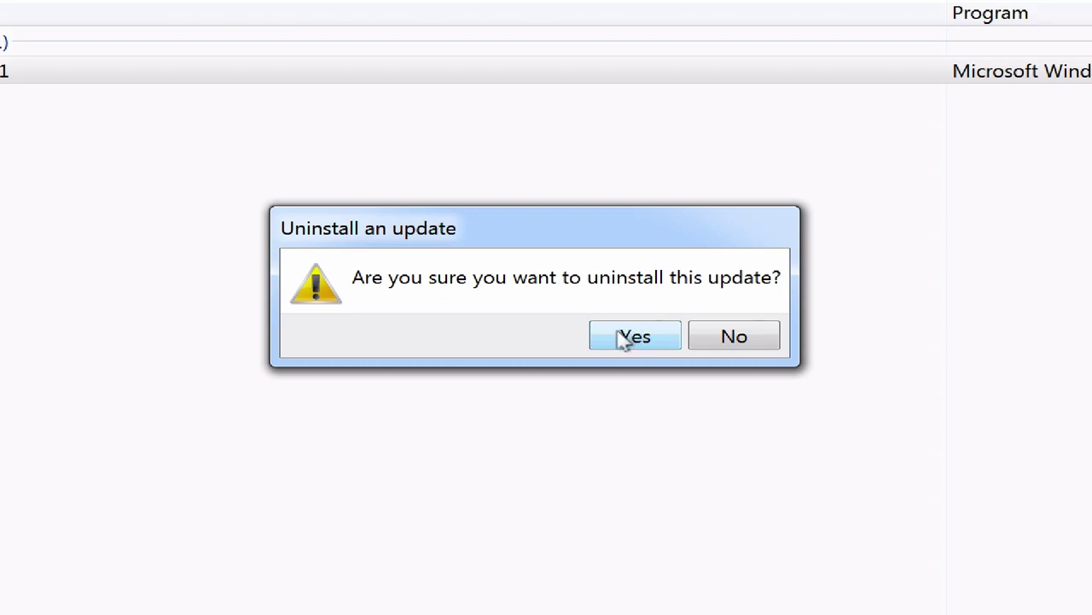
Step: Confirm removing Internet Explorer 11 with Yes, then choose Restart Now
{"action": "left_click", "coordinate": [623, 338]}
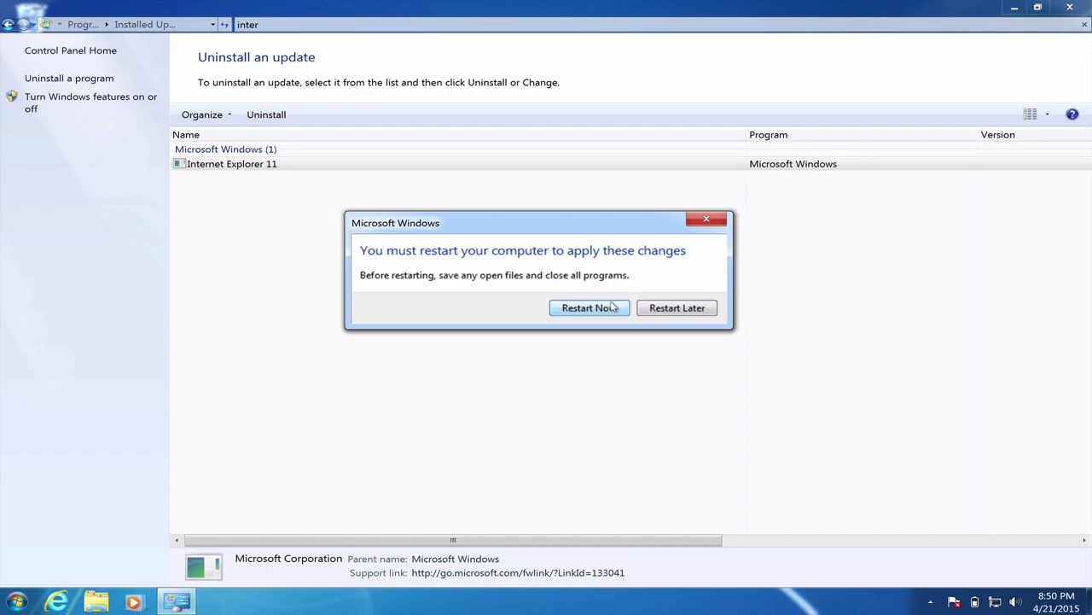
{"action": "left_click", "coordinate": [589, 307]}
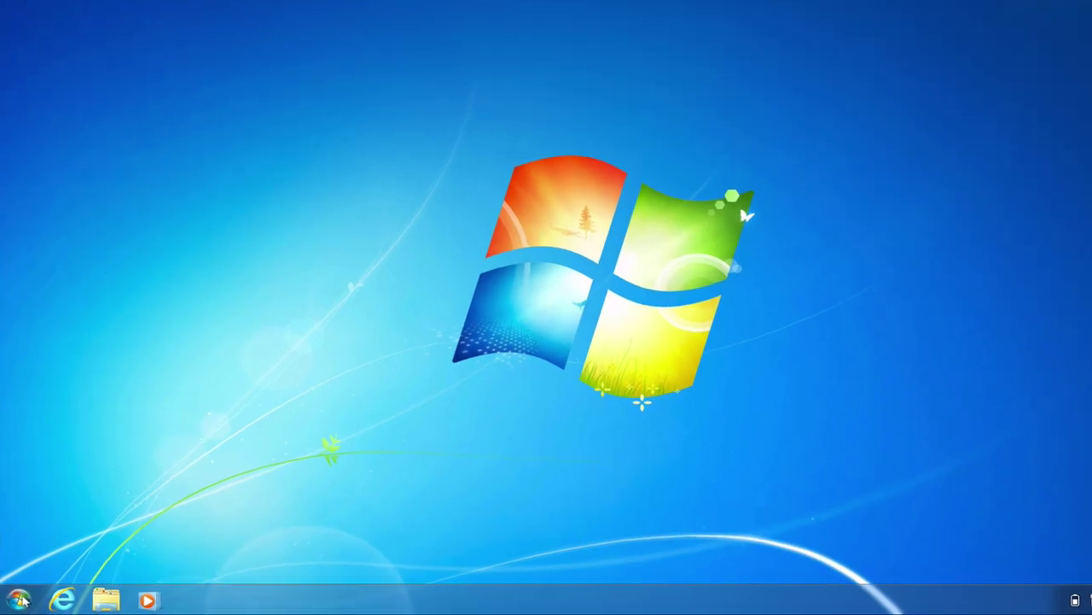
Step: After the reboot, search the Start menu for 'install' and open View installed updates
{"action": "left_click", "coordinate": [20, 600]}
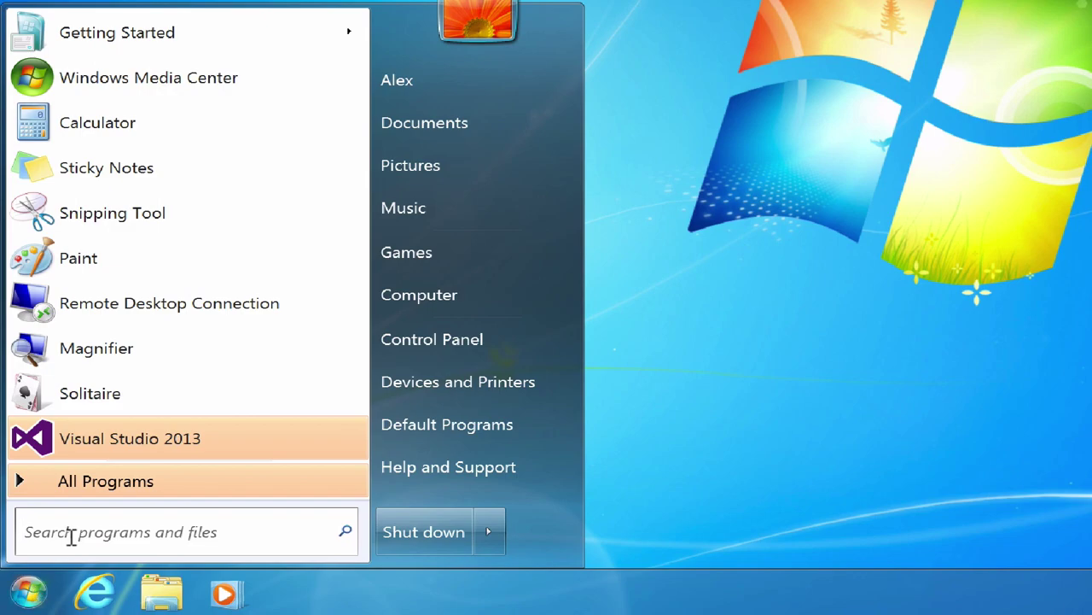
{"action": "left_click", "coordinate": [48, 565]}
{"action": "type", "text": "install"}
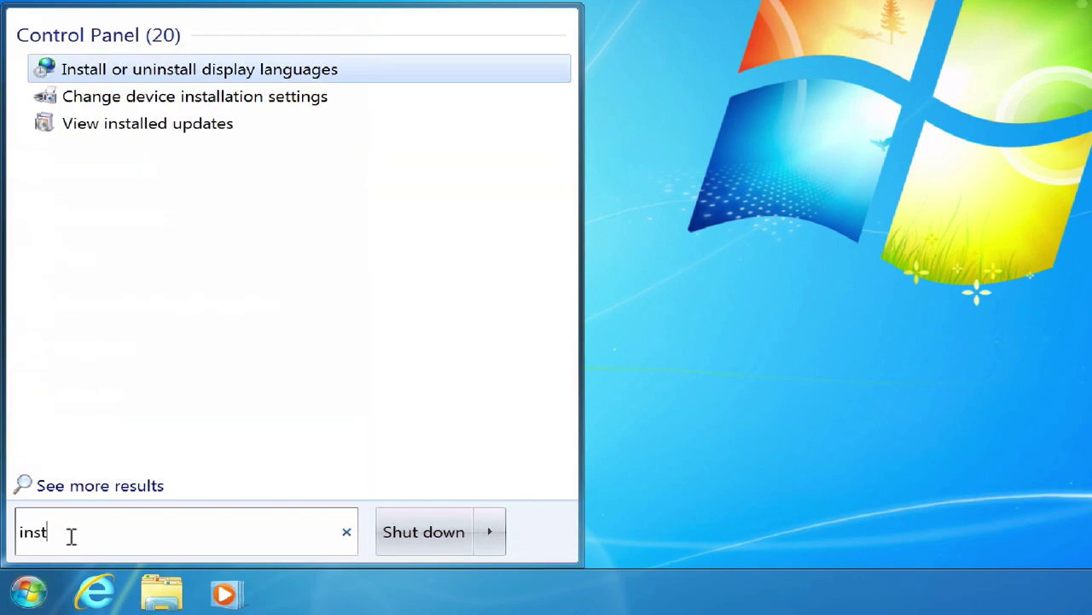
{"action": "key", "text": "Down"}
{"action": "key", "text": "Down"}
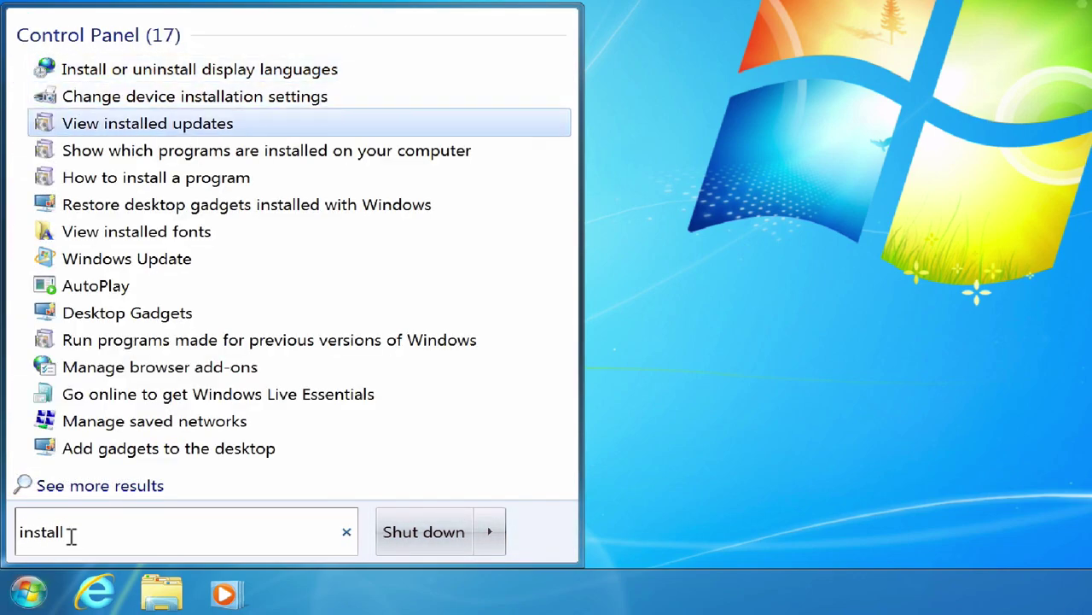
{"action": "key", "text": "Return"}
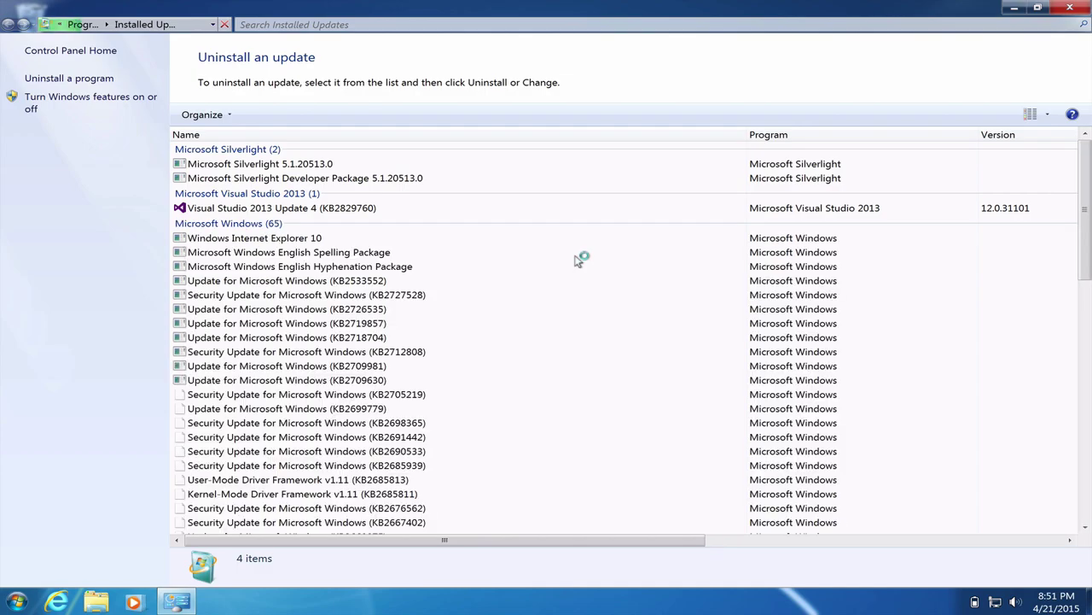
Step: Filter installed updates by 'inter' and select Windows Internet Explorer 10
{"action": "left_click", "coordinate": [603, 25]}
{"action": "type", "text": "in"}
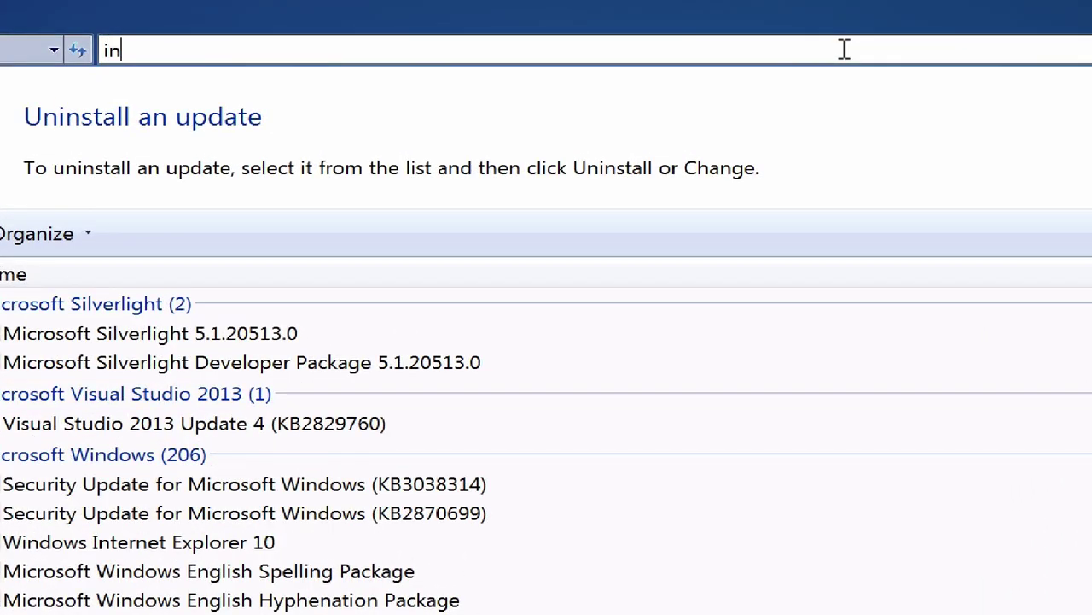
{"action": "type", "text": "ter"}
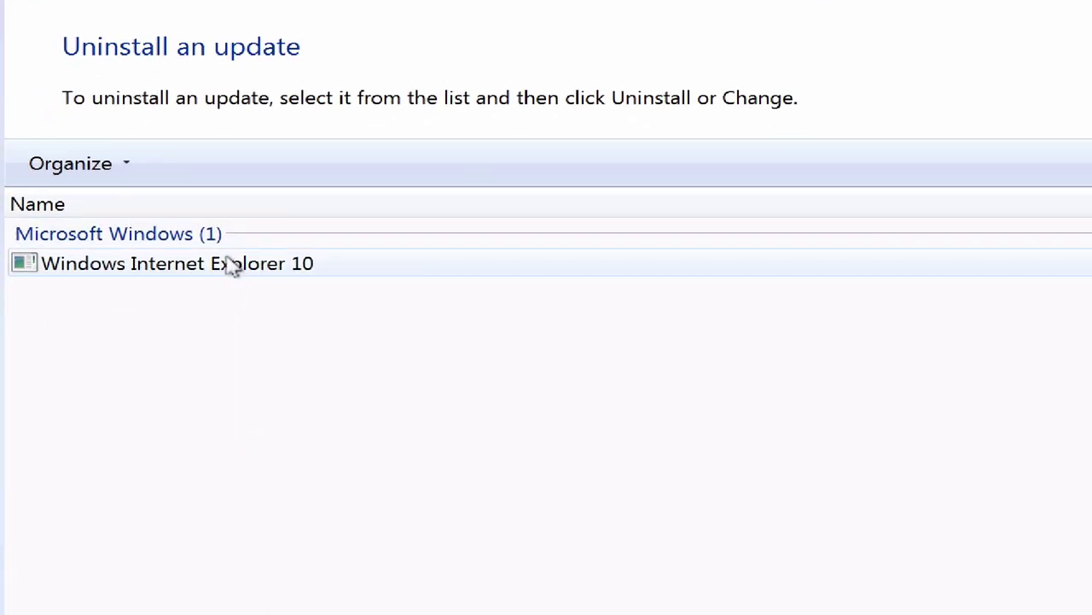
{"action": "left_click", "coordinate": [231, 265]}
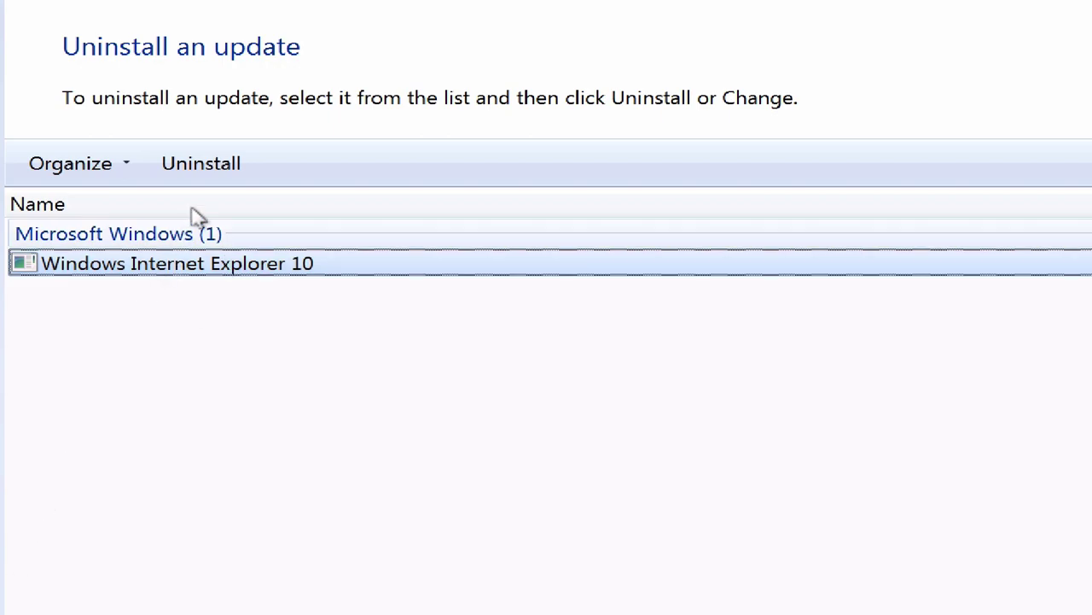
Step: Uninstall Windows Internet Explorer 10 from the list and confirm with Yes
{"action": "double_click", "coordinate": [175, 256]}
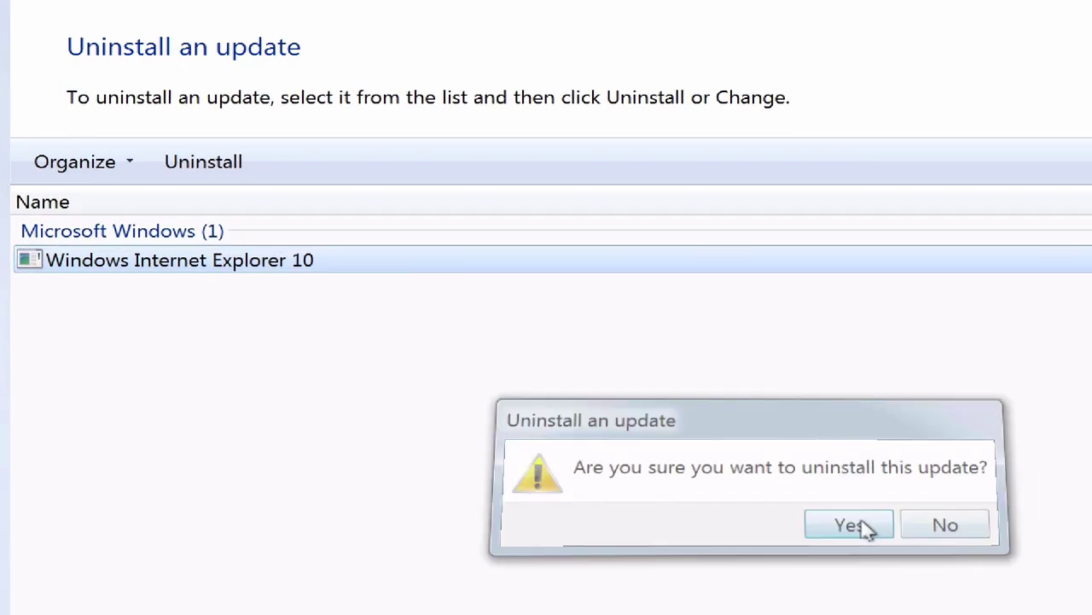
{"action": "left_click", "coordinate": [864, 526]}
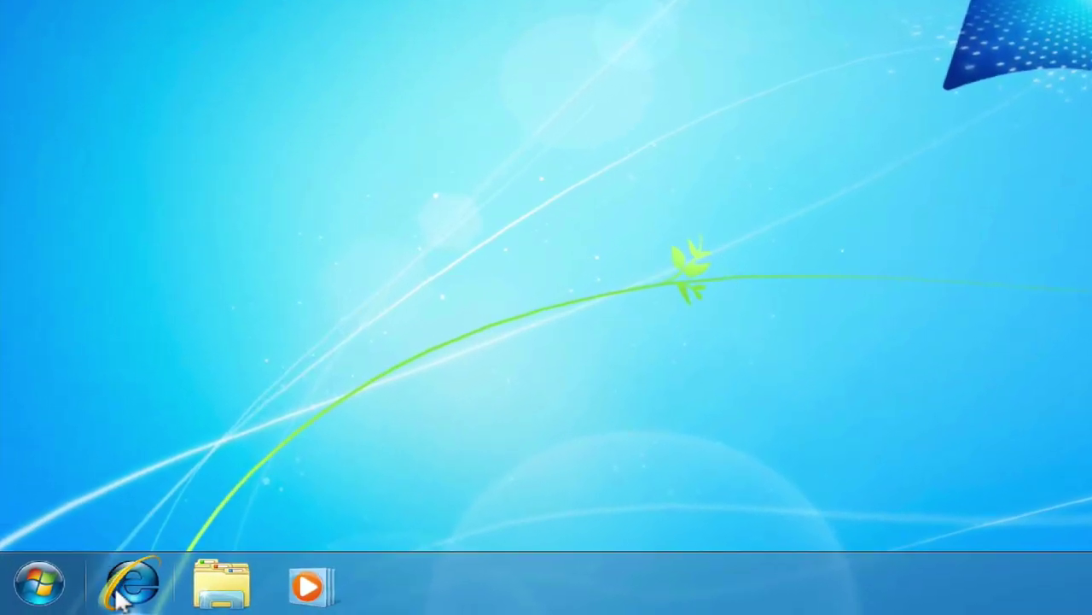
Step: Launch Internet Explorer 8 and browse for more search providers on the Internet Explorer Gallery
{"action": "left_click", "coordinate": [121, 585]}
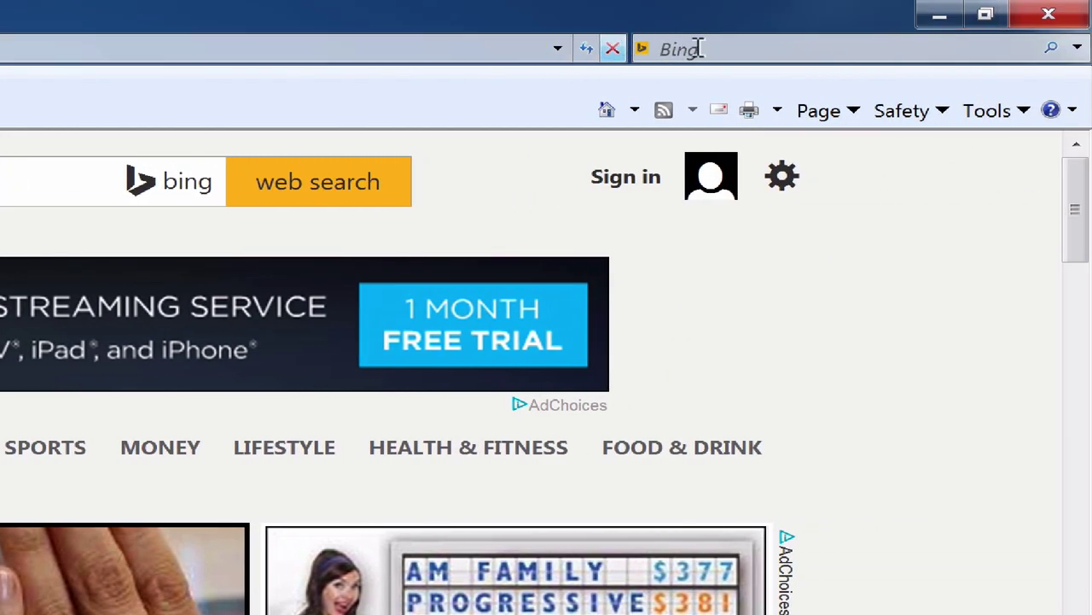
{"action": "left_click", "coordinate": [1077, 50]}
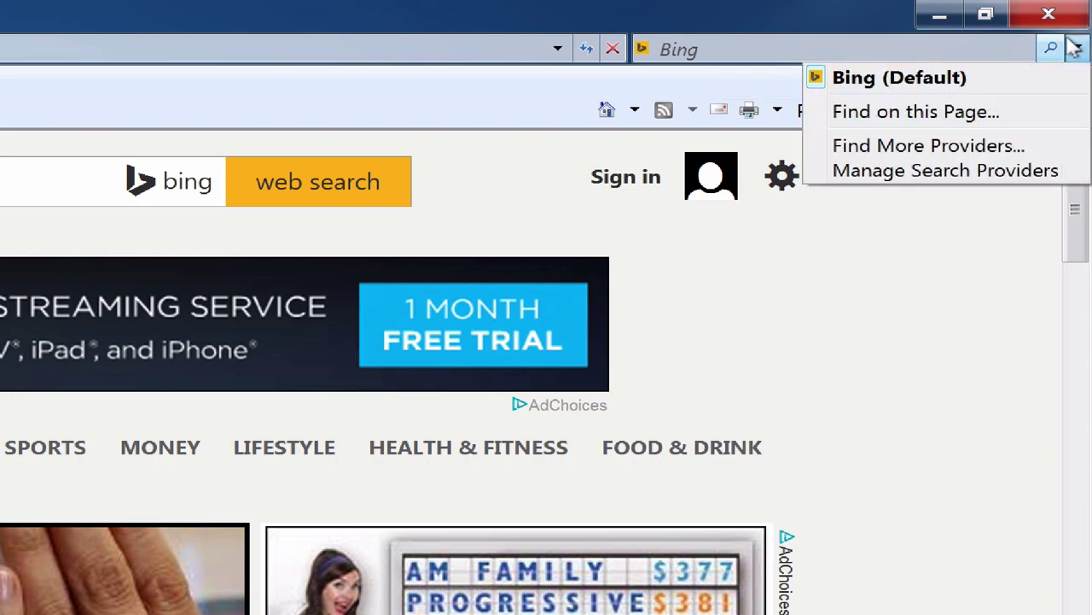
{"action": "left_click", "coordinate": [912, 138]}
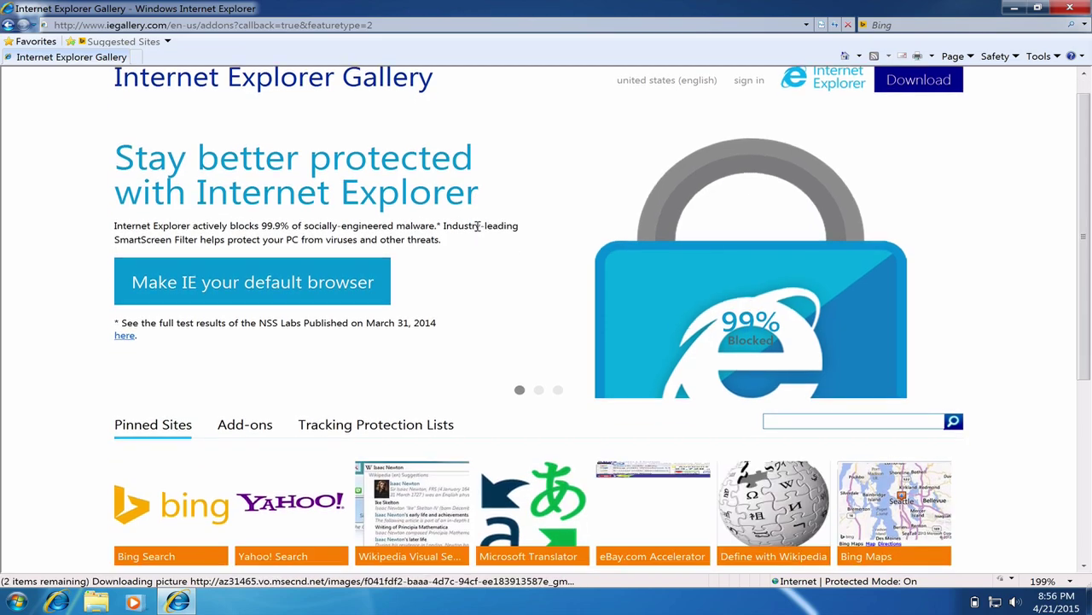
Step: Dismiss the Internet Explorer 8 setup prompt and close the welcome tab
{"action": "scroll", "coordinate": [477, 227], "scroll_direction": "down", "scroll_amount": 3}
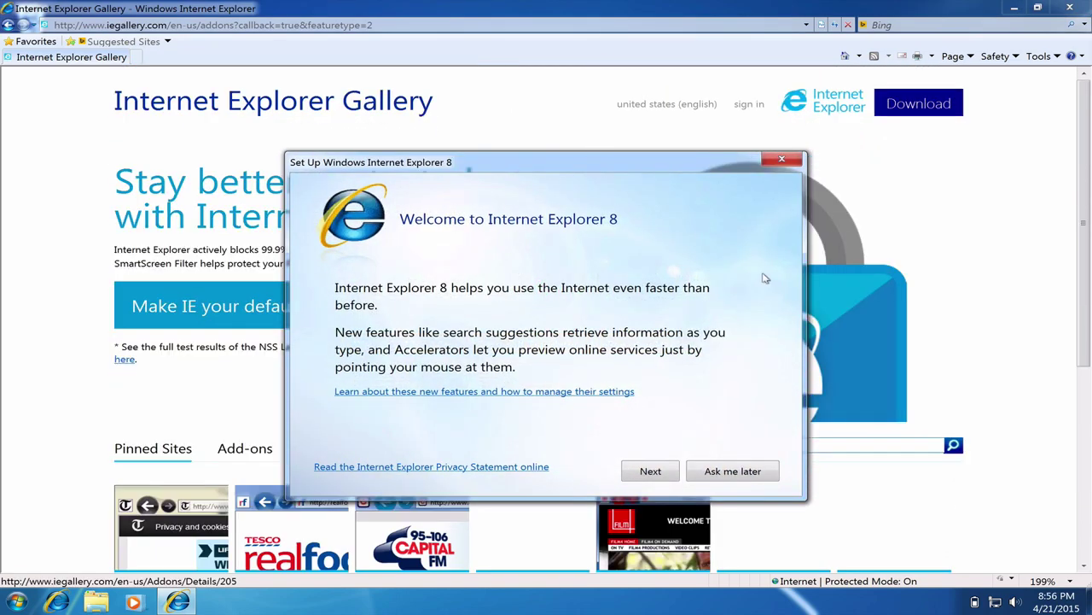
{"action": "left_click", "coordinate": [779, 160]}
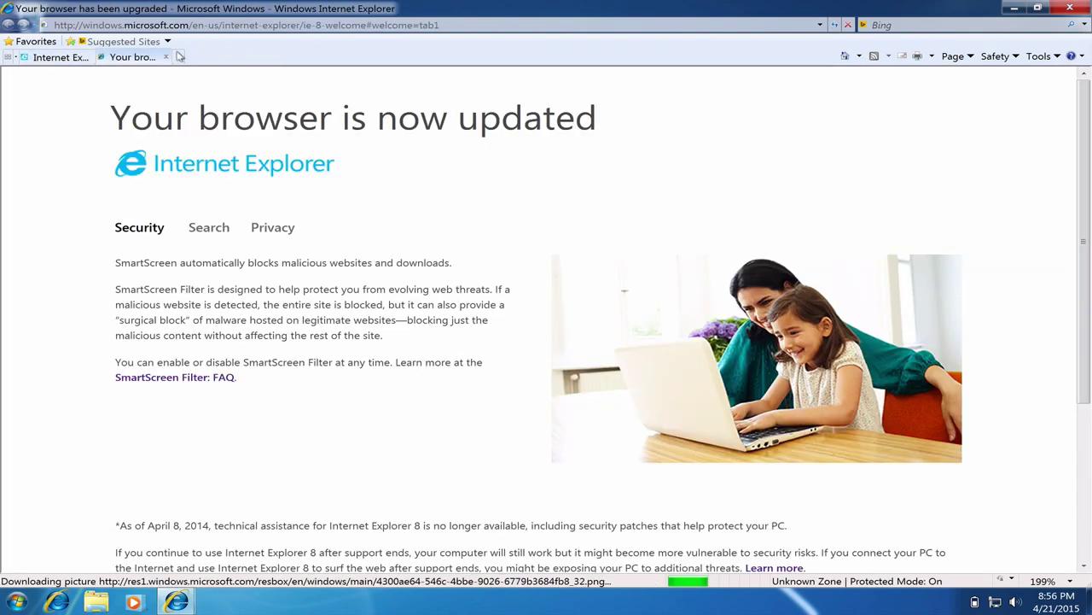
{"action": "key", "text": "ctrl+w"}
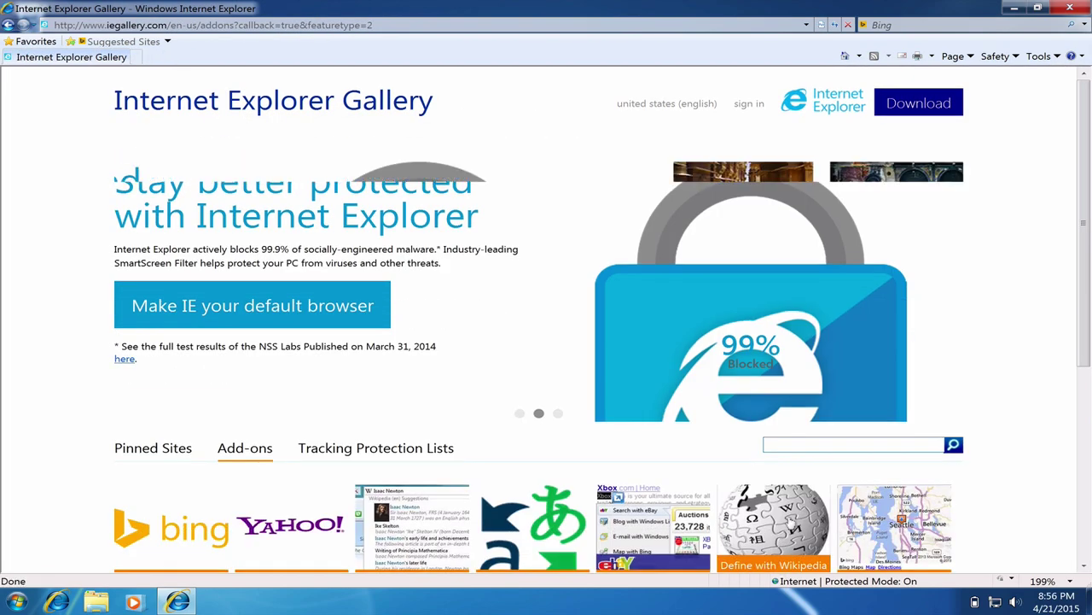
Step: Add the Google Search add-on as the default search provider, verify it, and close Internet Explorer
{"action": "scroll", "coordinate": [787, 518], "scroll_direction": "down", "scroll_amount": 5}
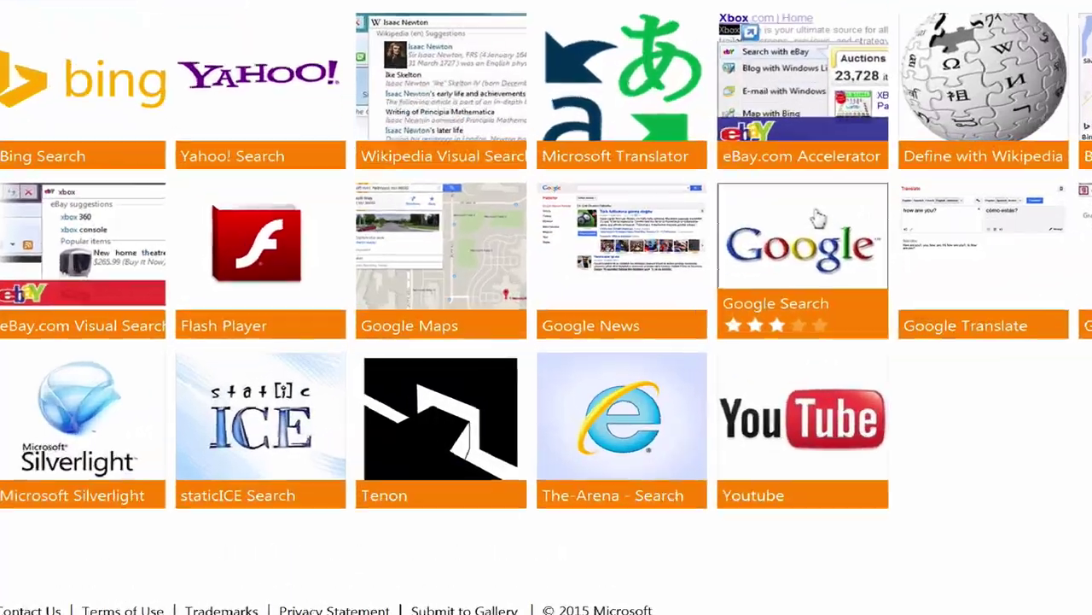
{"action": "left_click", "coordinate": [671, 281]}
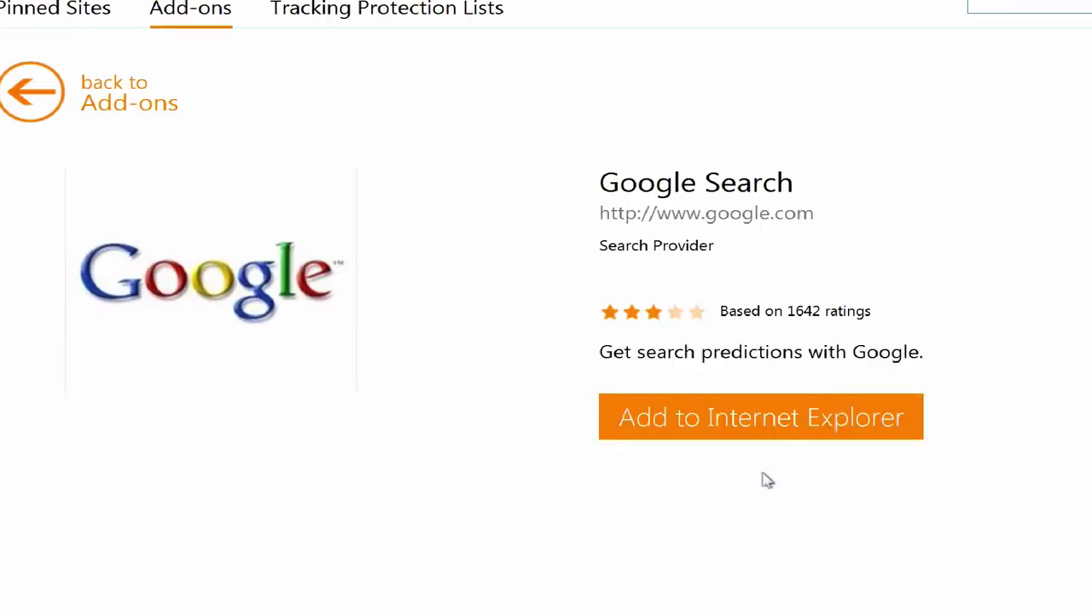
{"action": "left_click", "coordinate": [734, 424]}
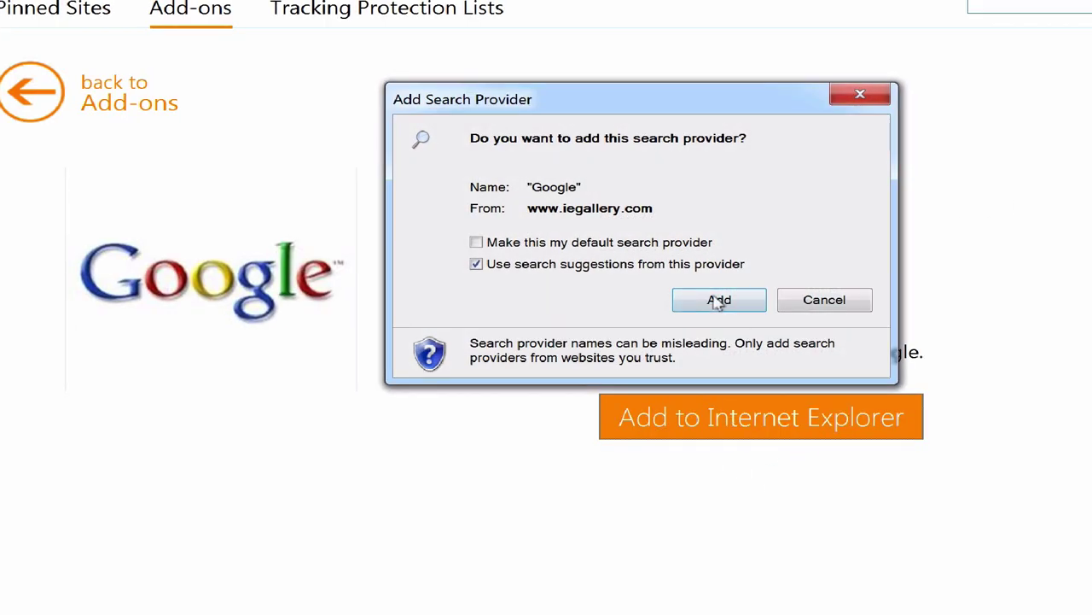
{"action": "left_click", "coordinate": [642, 246]}
{"action": "left_click", "coordinate": [700, 301]}
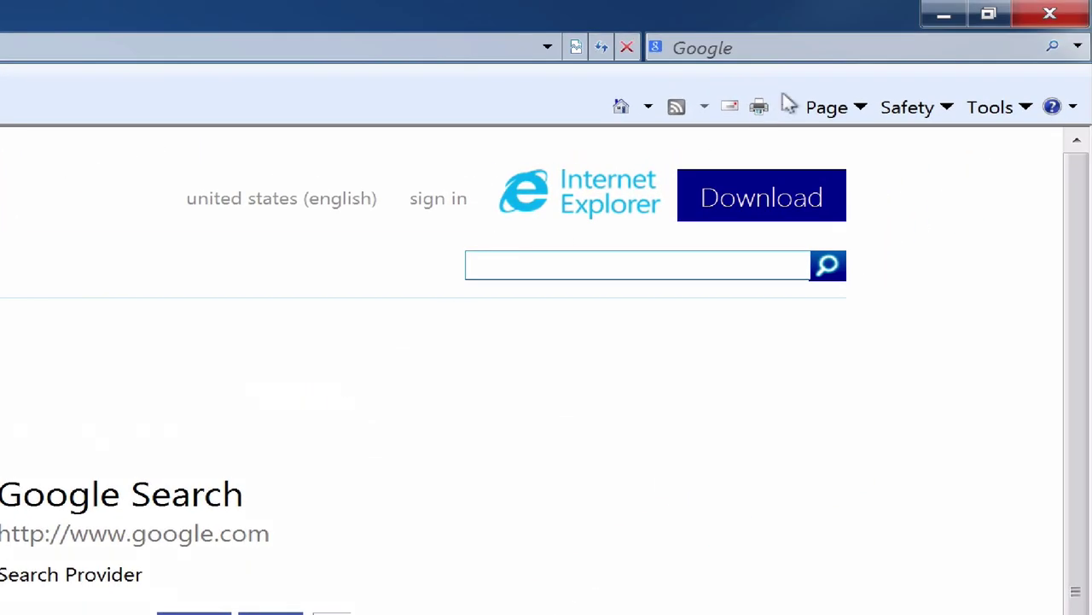
{"action": "left_click", "coordinate": [689, 46]}
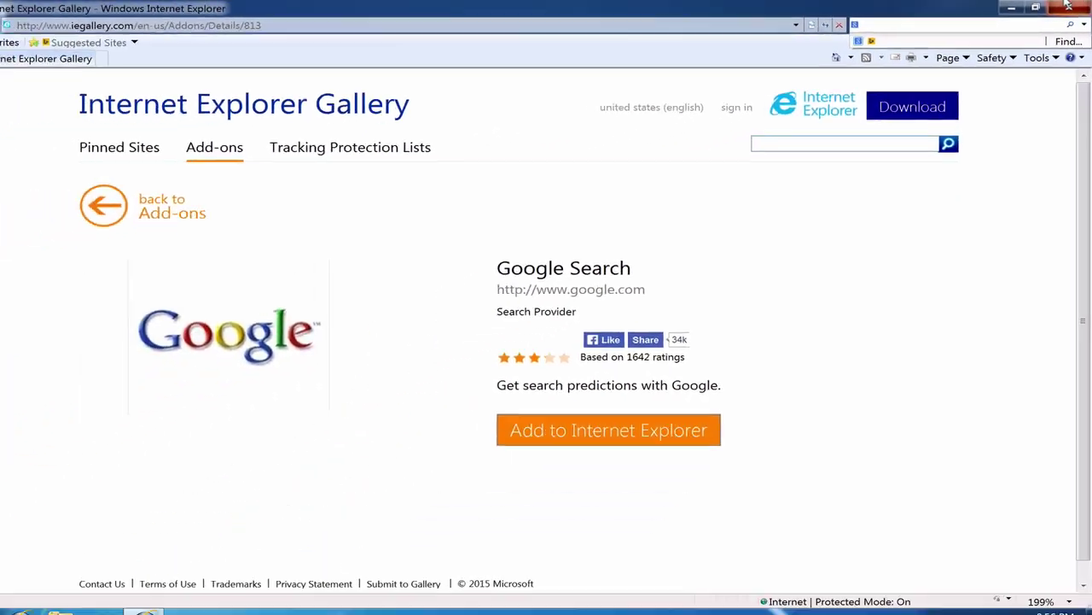
{"action": "left_click", "coordinate": [1068, 7]}
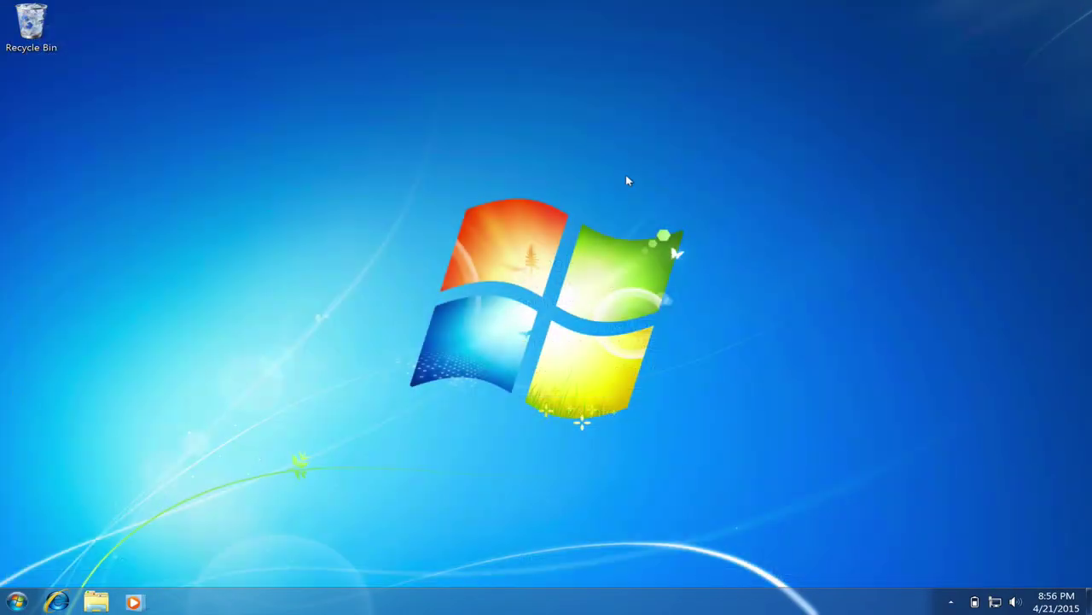
Step: Open Windows Update by searching 'up' in the Start menu
{"action": "left_click", "coordinate": [17, 600]}
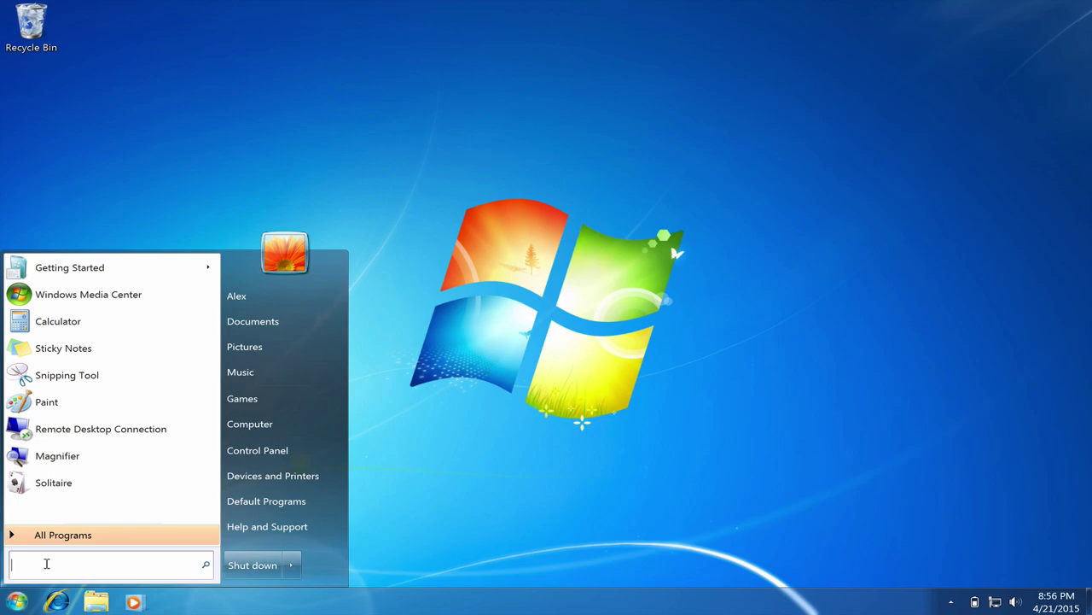
{"action": "type", "text": "up"}
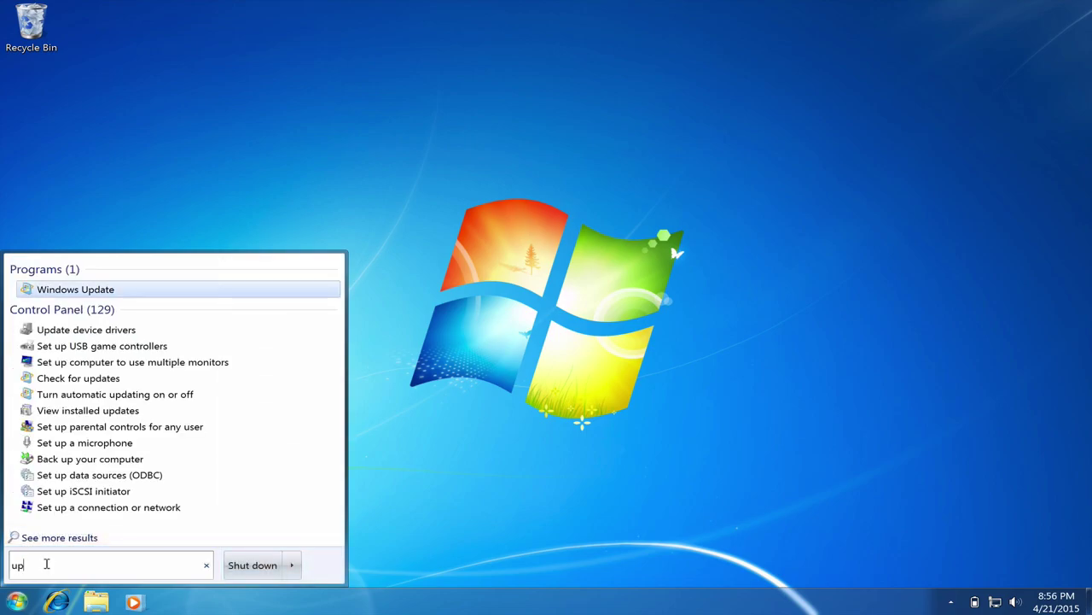
{"action": "key", "text": "Return"}
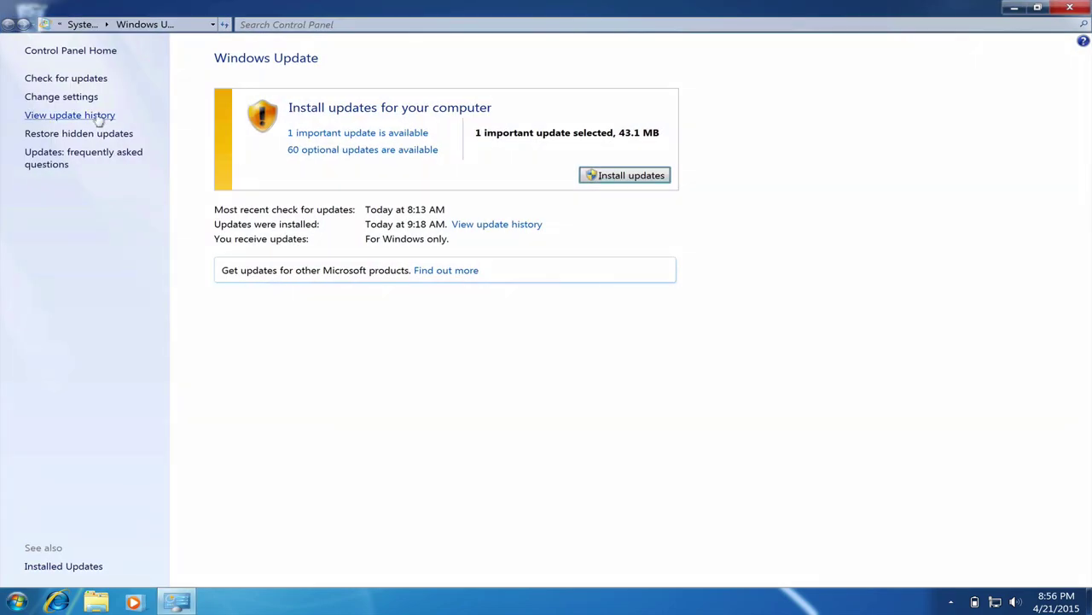
Step: Show the 60 optional updates and view the details of update KB2952664
{"action": "left_click", "coordinate": [299, 134]}
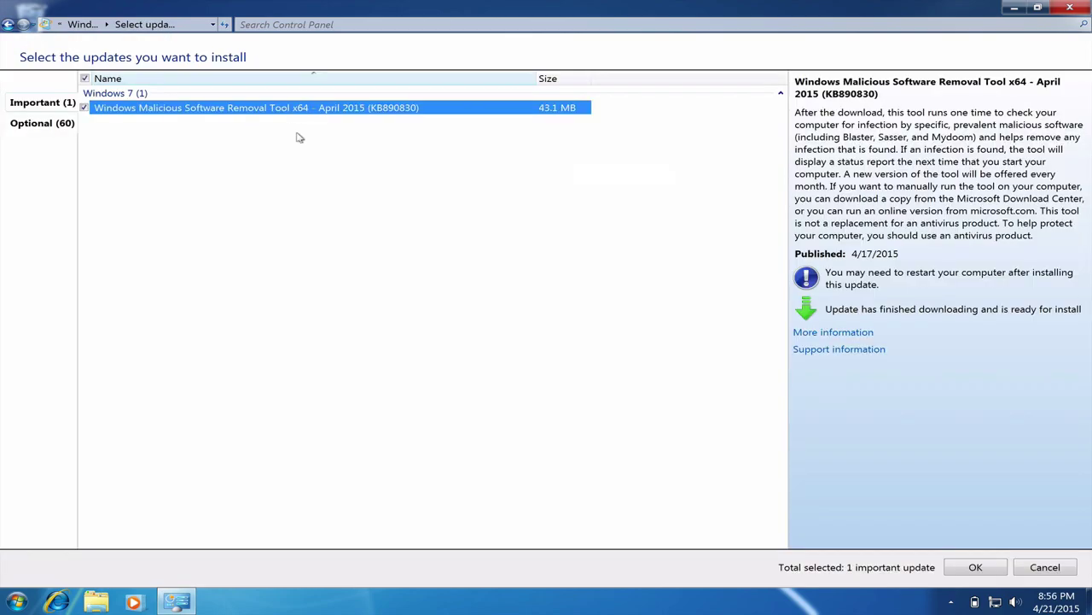
{"action": "left_click", "coordinate": [42, 124]}
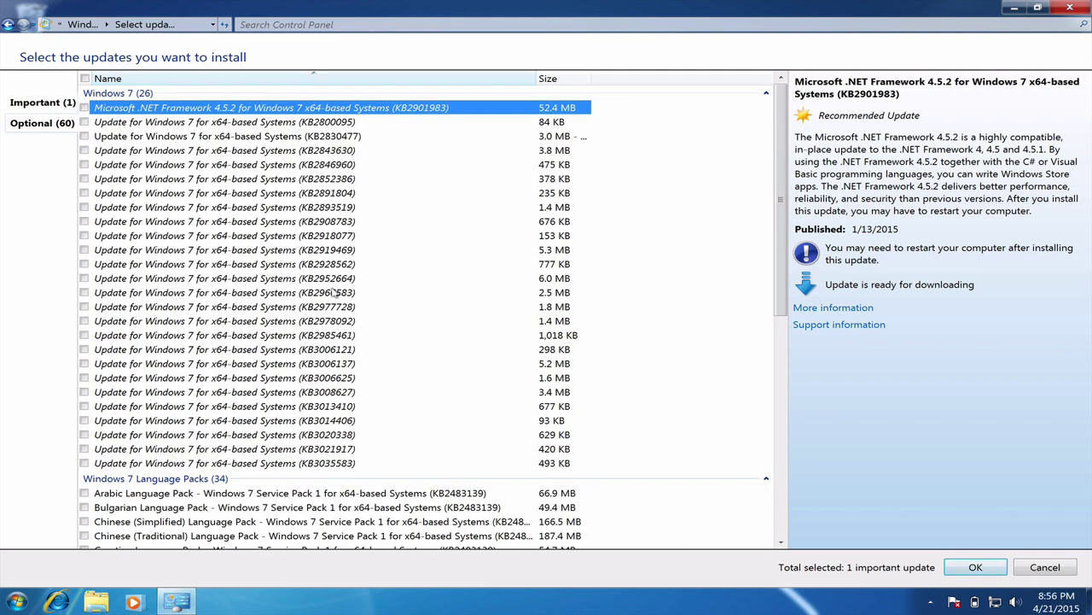
{"action": "left_click", "coordinate": [290, 279]}
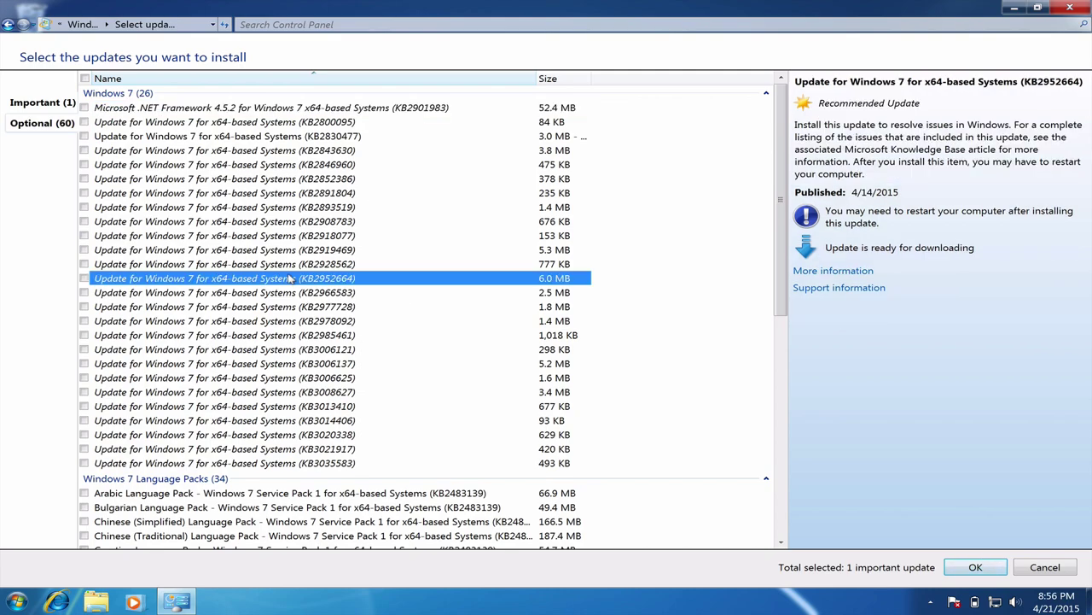
{"action": "right_click", "coordinate": [290, 279]}
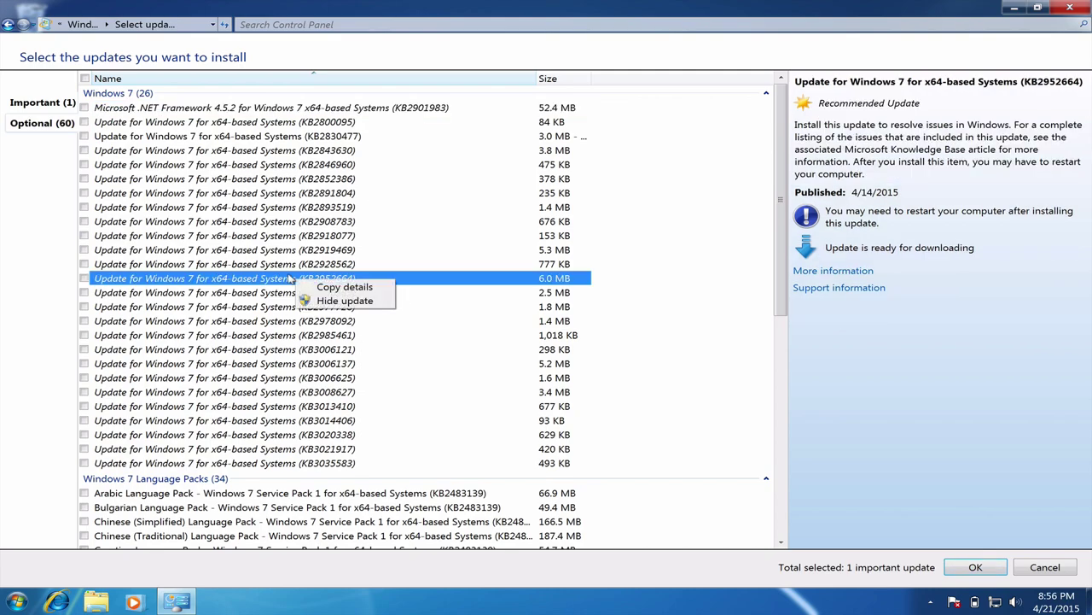
{"action": "left_click", "coordinate": [372, 241]}
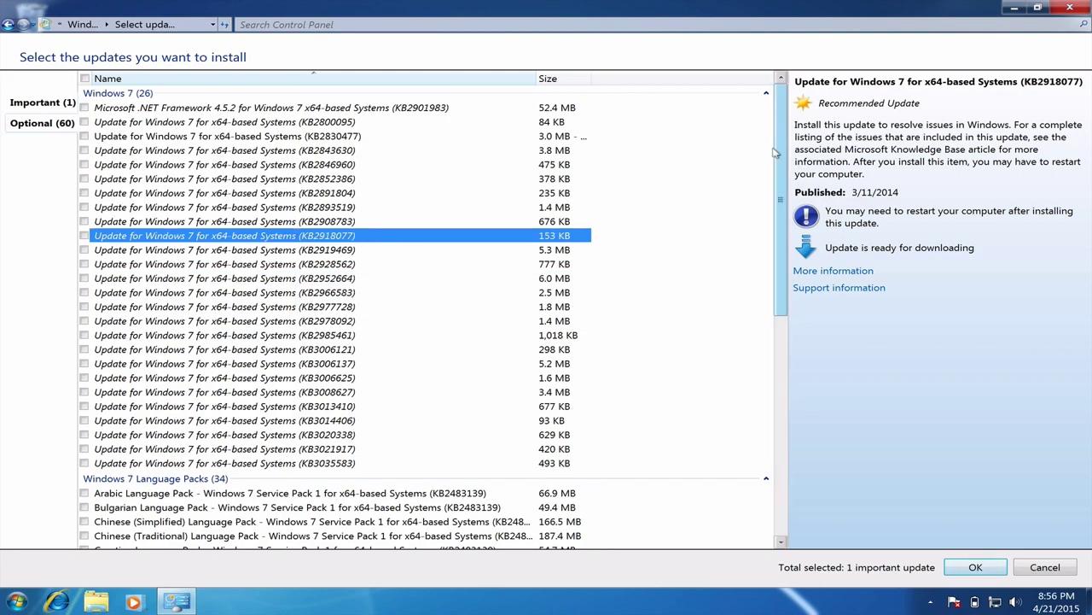
{"action": "left_click_drag", "start_coordinate": [775, 152], "coordinate": [769, 102]}
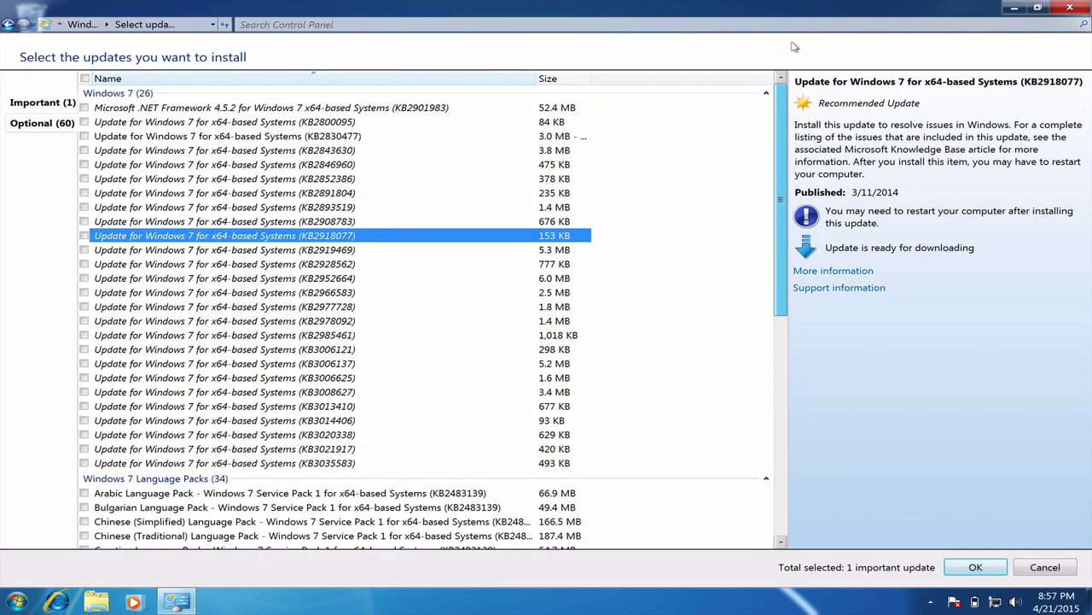
{"action": "left_click", "coordinate": [41, 101]}
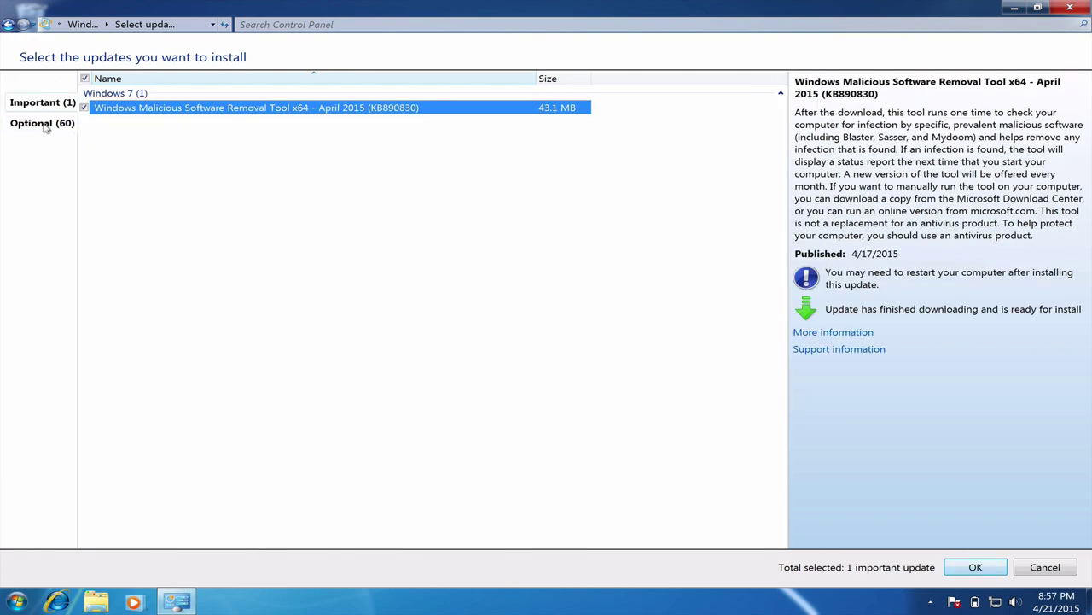
{"action": "left_click", "coordinate": [47, 125]}
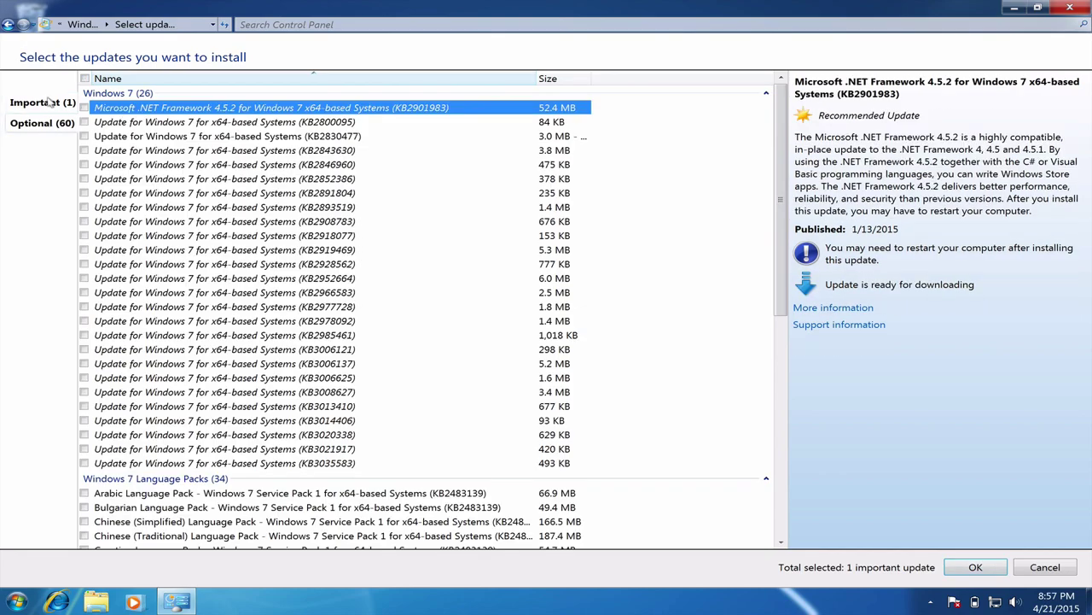
{"action": "right_click", "coordinate": [188, 109]}
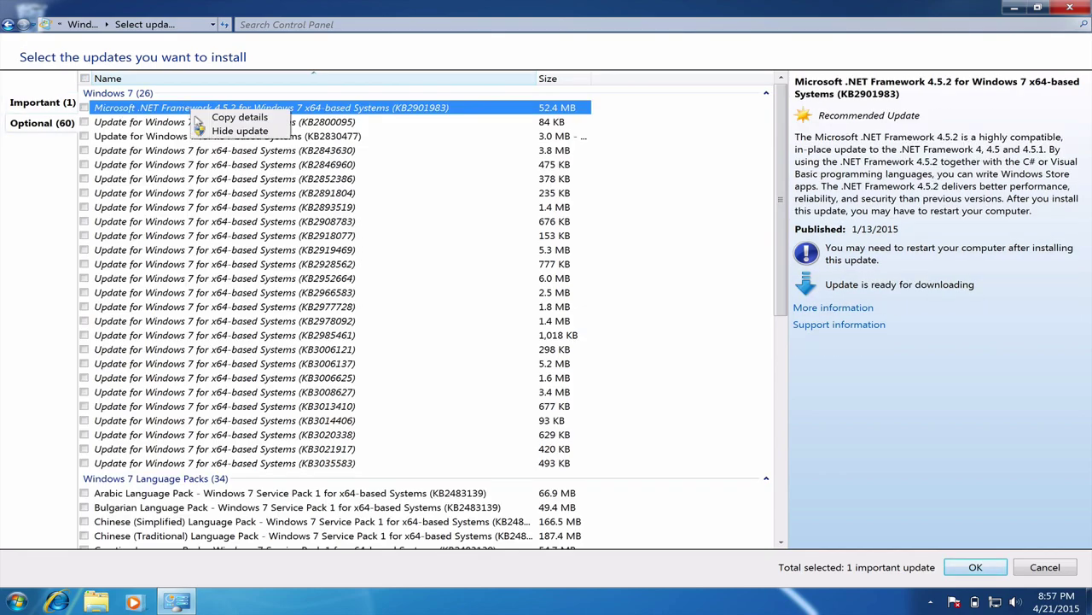
{"action": "left_click", "coordinate": [31, 186]}
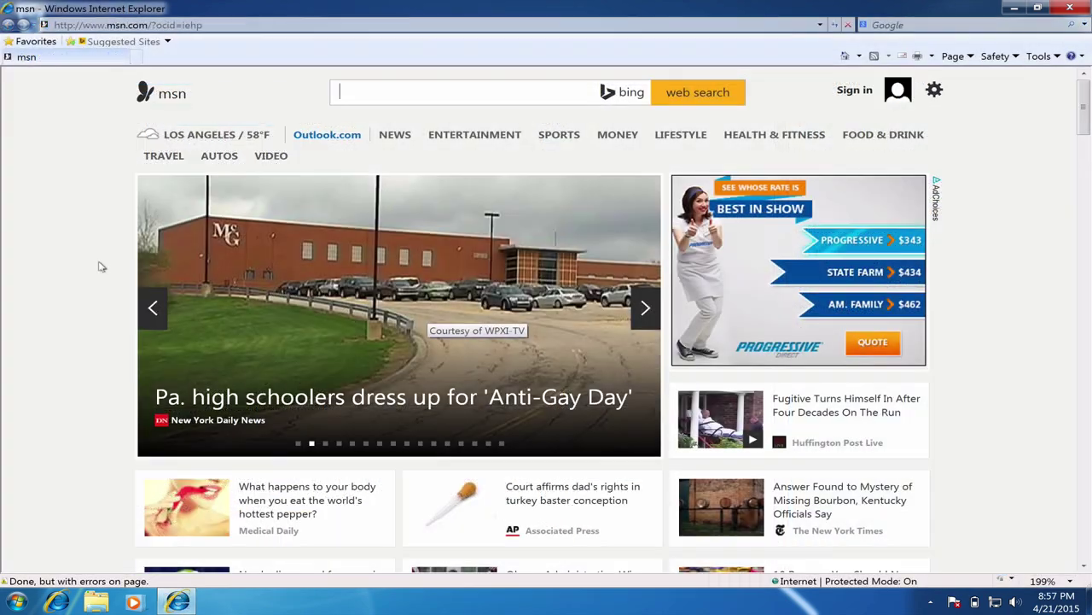